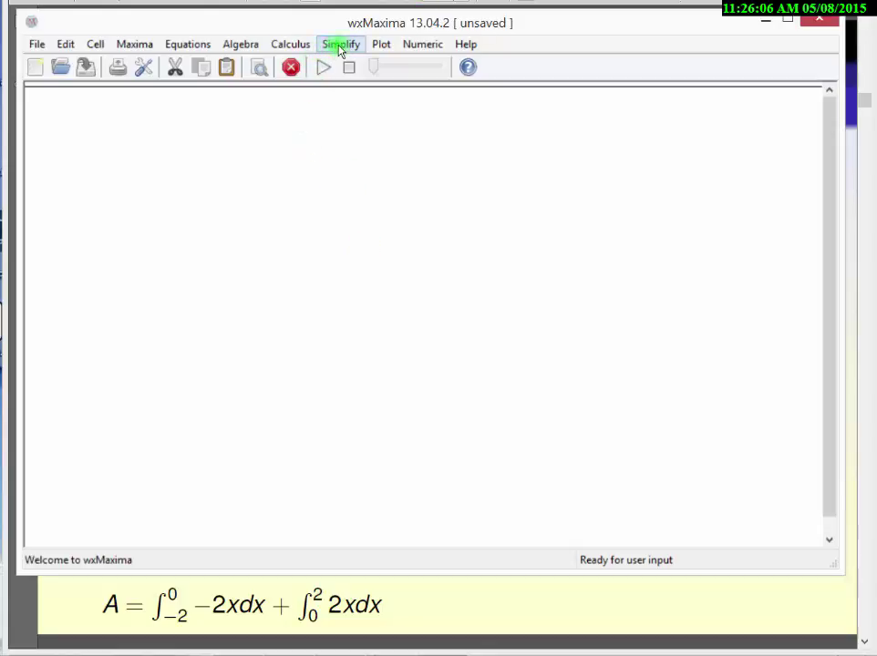
# Try to integrate the expression -2x with respect to x as an indefinite integral.
pyautogui.click(290, 45)
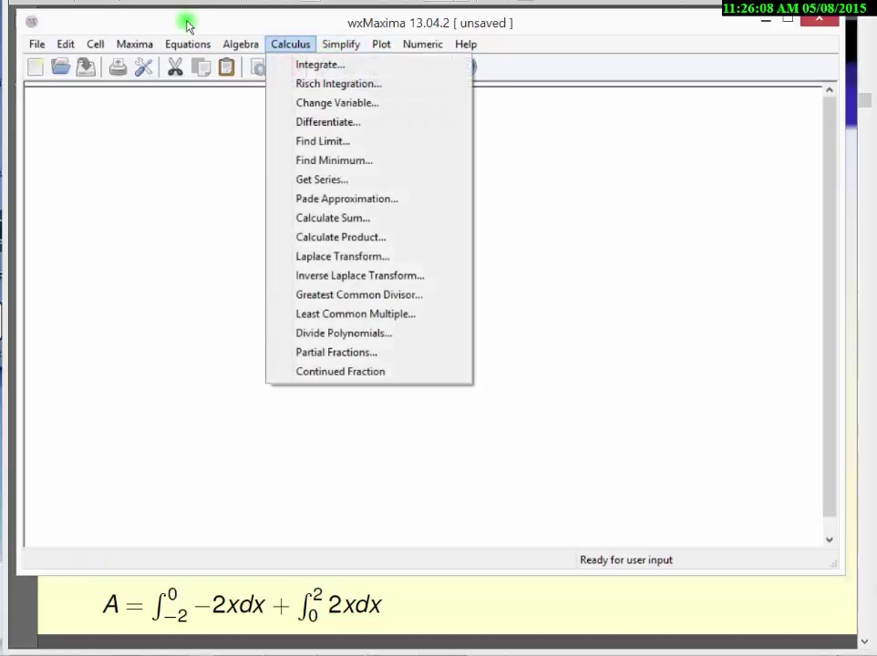
pyautogui.click(305, 65)
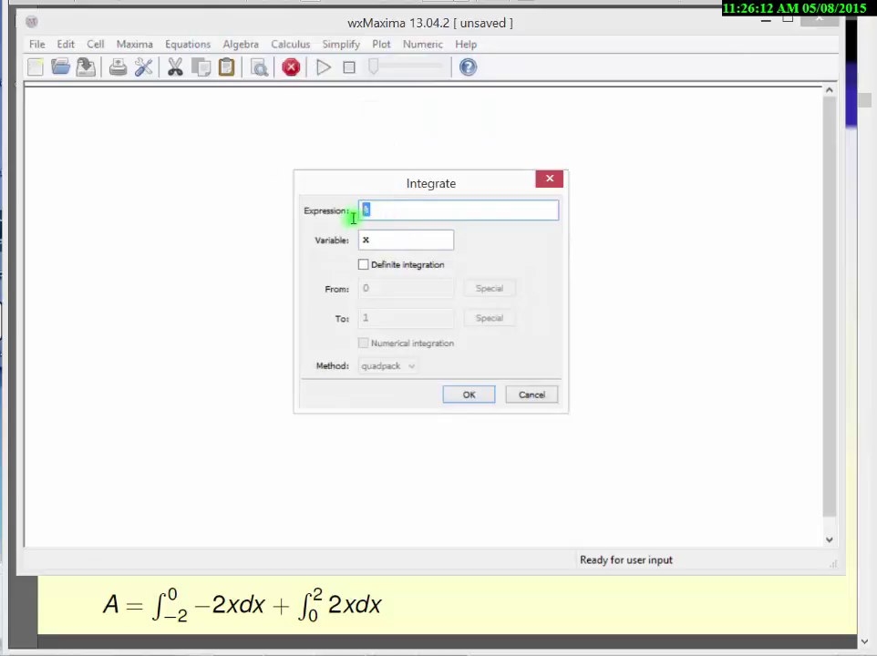
pyautogui.write('-2')
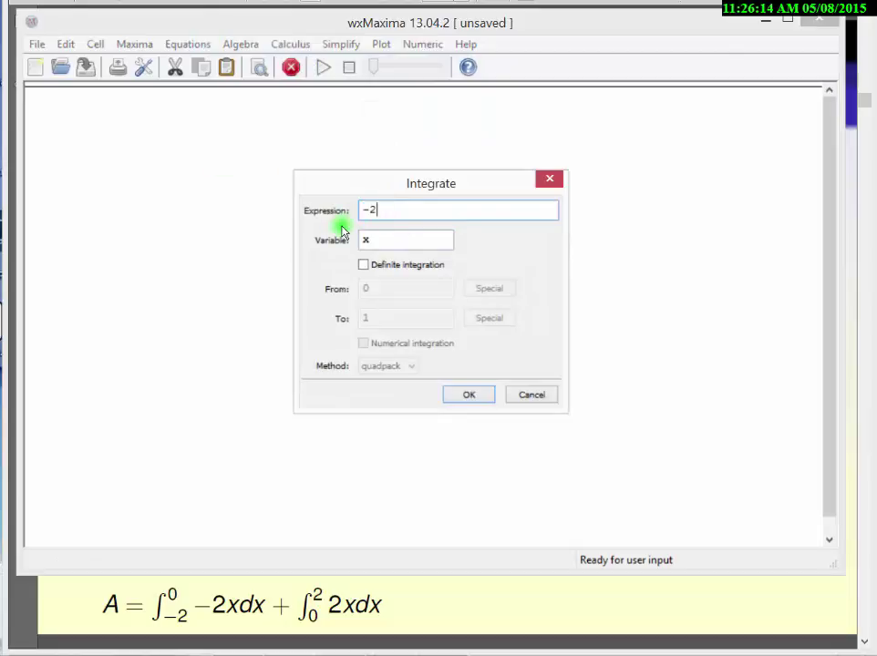
pyautogui.write('x')
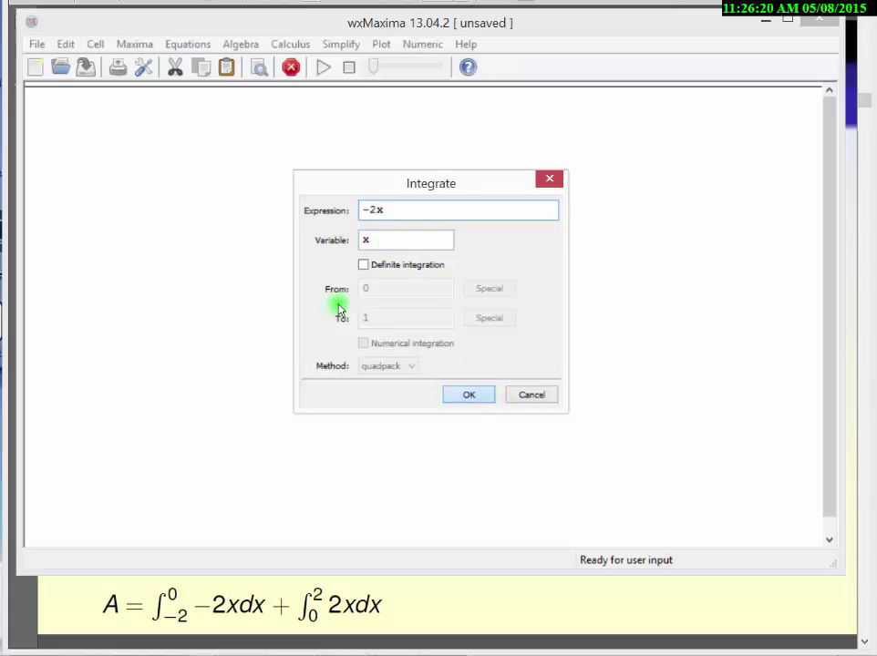
pyautogui.press('Return')
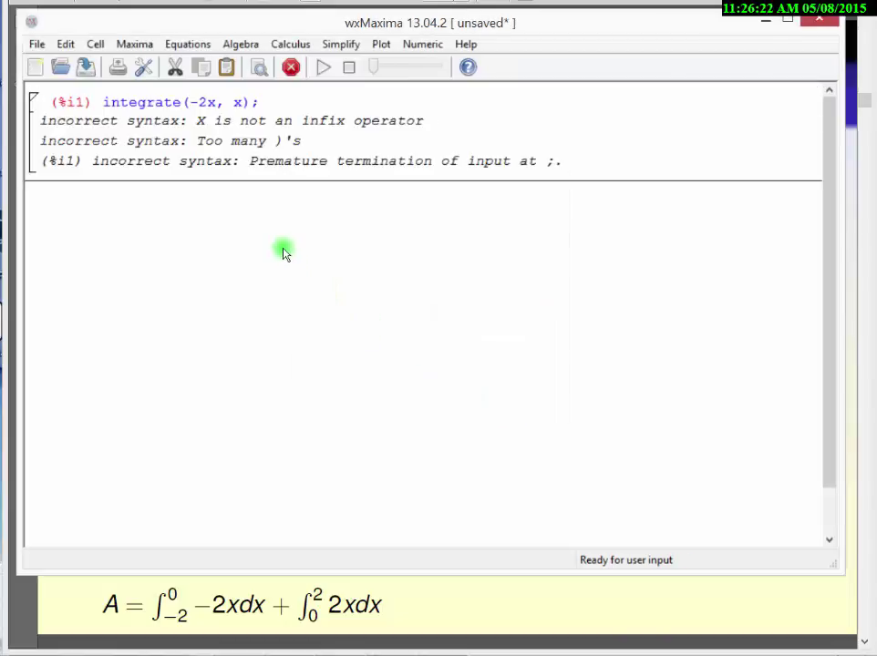
# Correct the integrand to -2*x in the integrate command and re-evaluate the cell.
pyautogui.click(205, 103)
pyautogui.write('*')
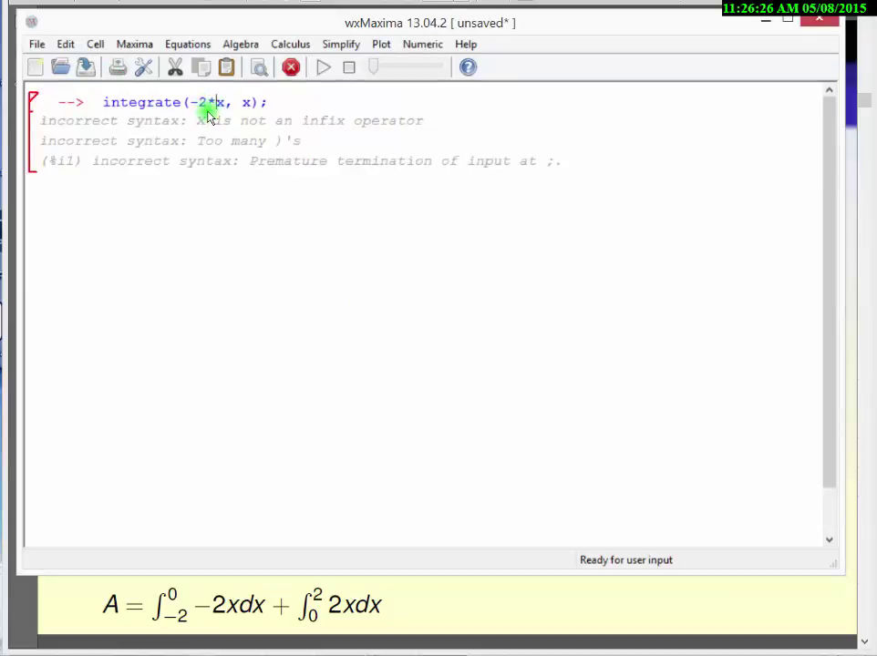
pyautogui.click(278, 102)
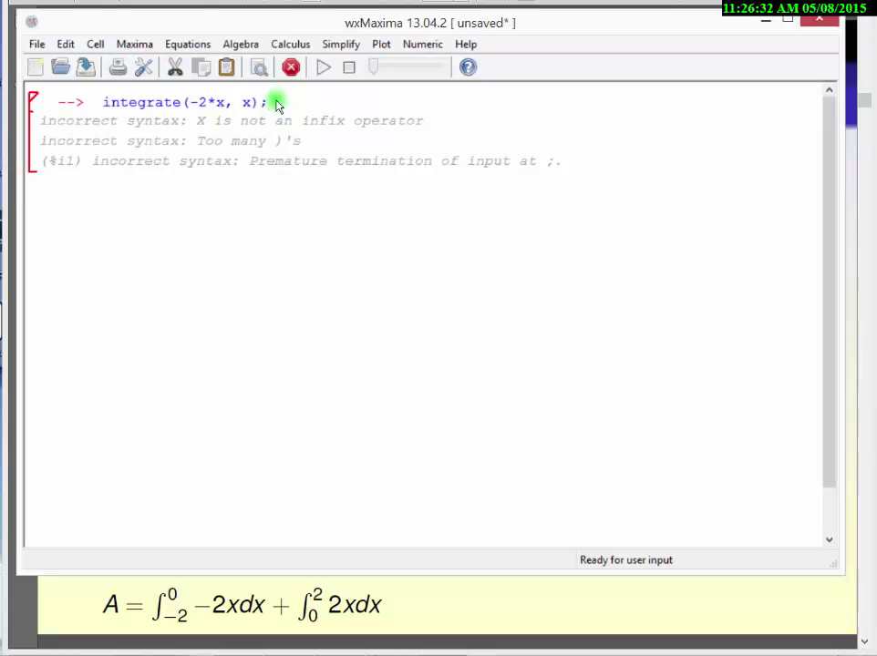
pyautogui.hotkey('shift', 'Return')
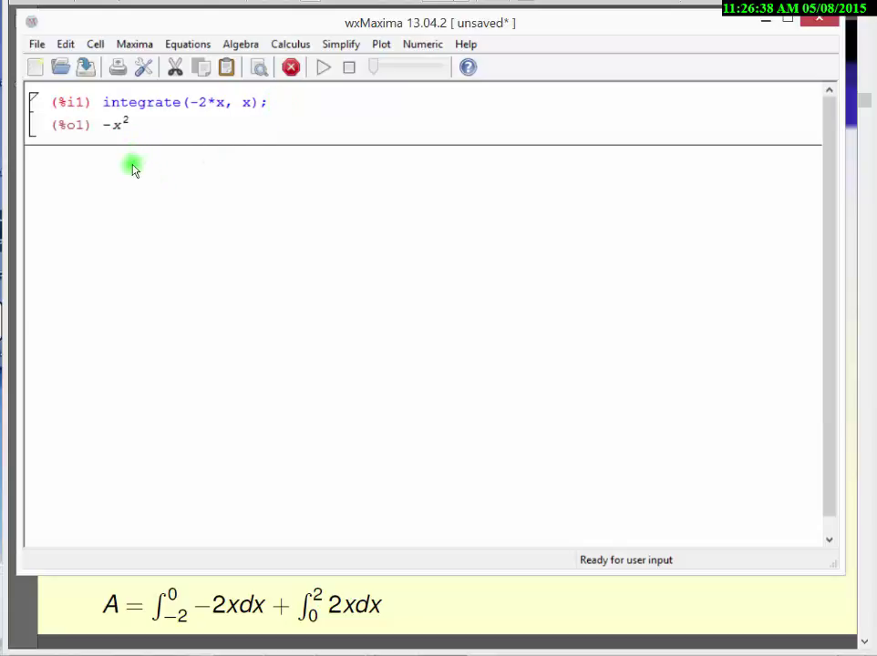
# Define the antiderivative as the function F(x):=-x^2 in a new cell and evaluate it.
pyautogui.moveTo(102, 132); pyautogui.dragTo(113, 132)
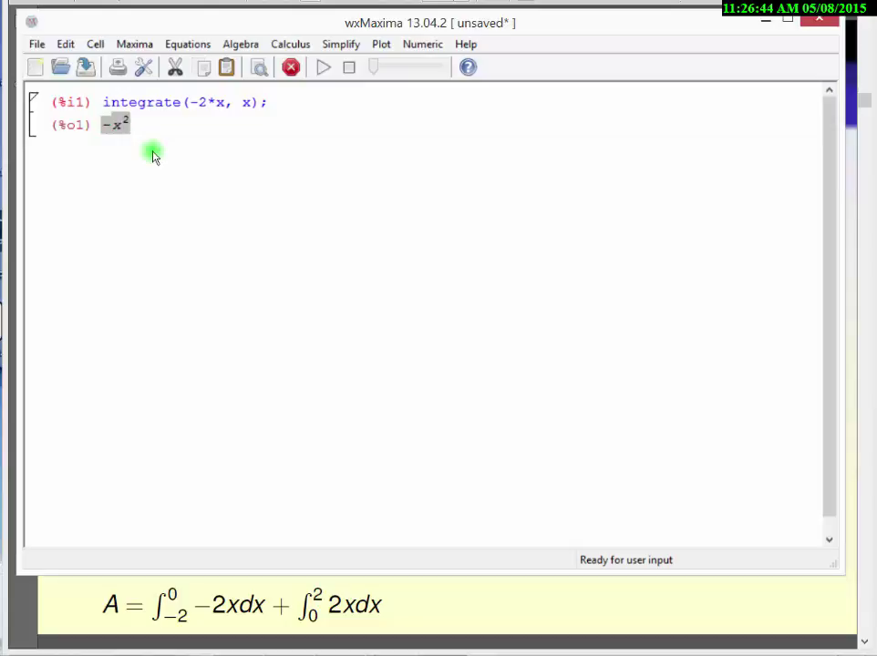
pyautogui.click(153, 159)
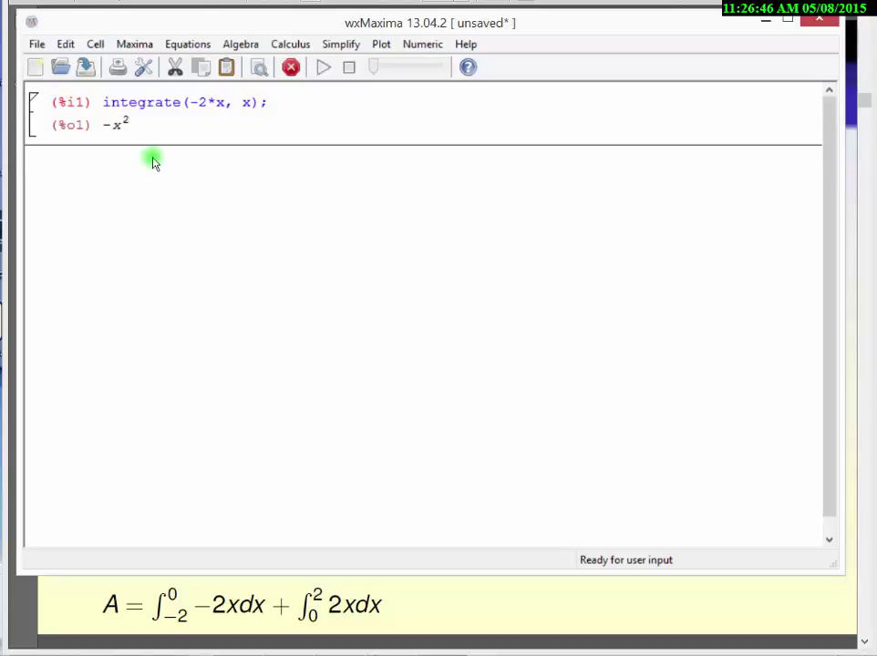
pyautogui.write('F(x')
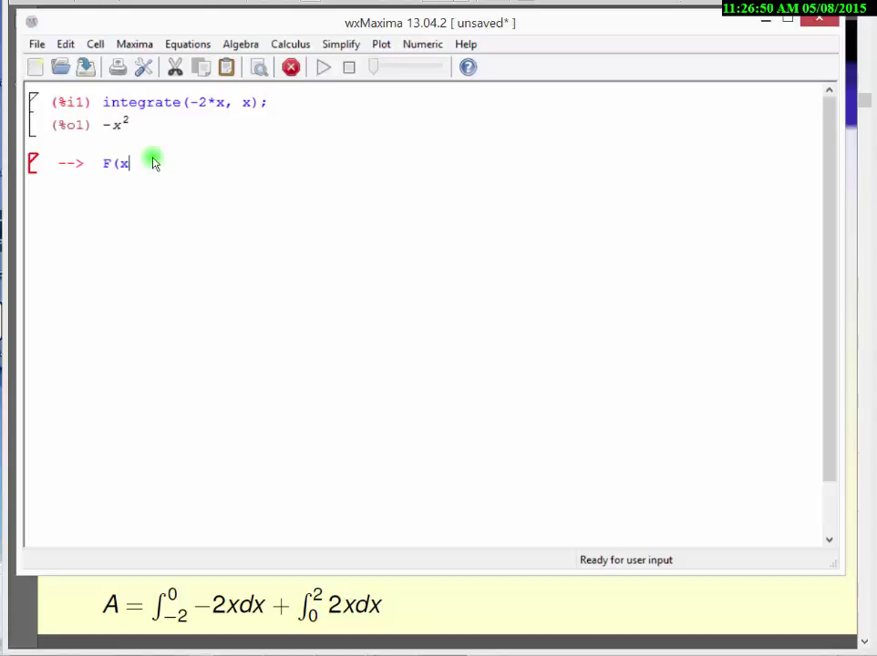
pyautogui.write('):=-x^2')
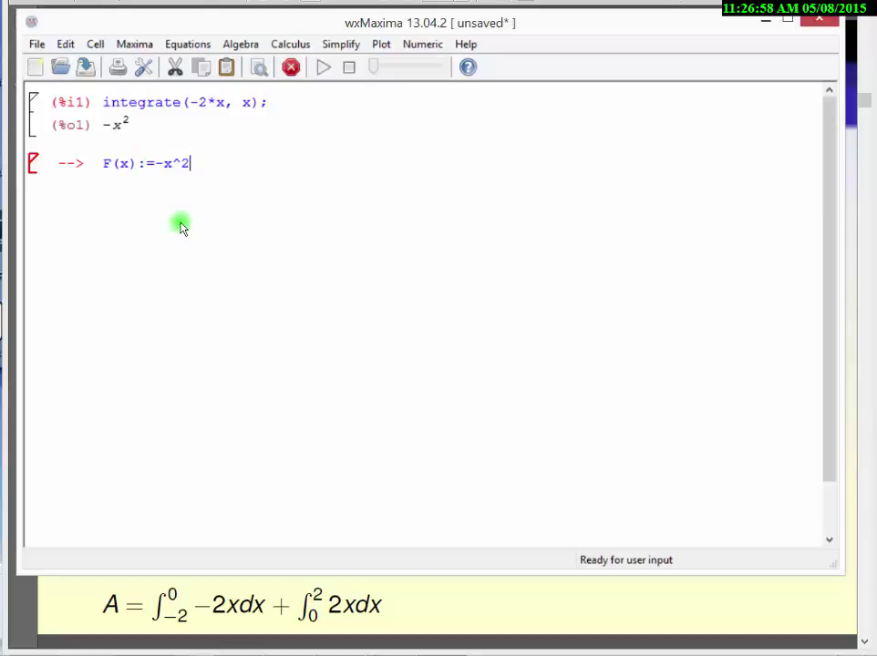
pyautogui.hotkey('shift', 'Return')
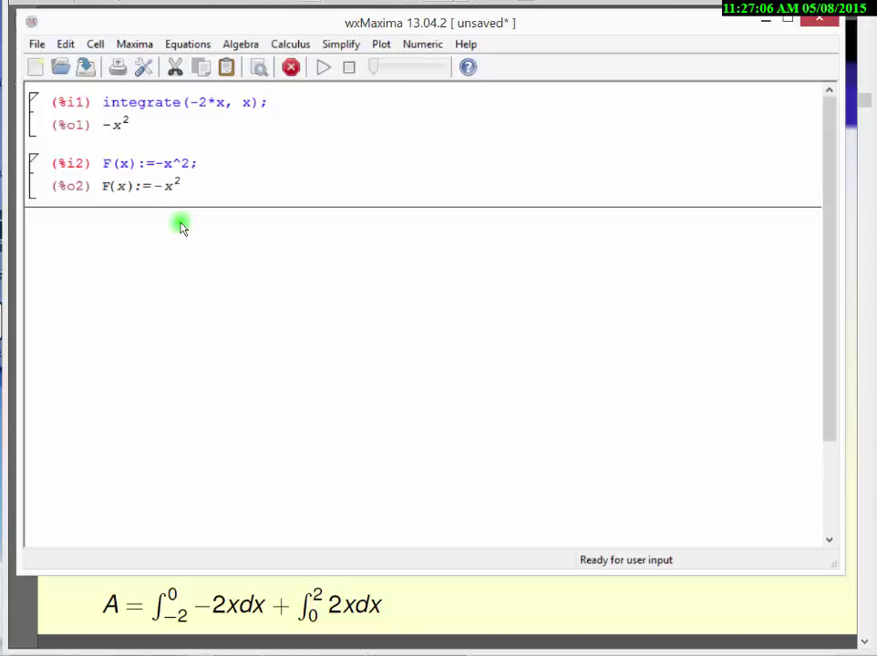
# Evaluate the function F at the integration limits 0 and -2 in separate cells.
pyautogui.write('F(')
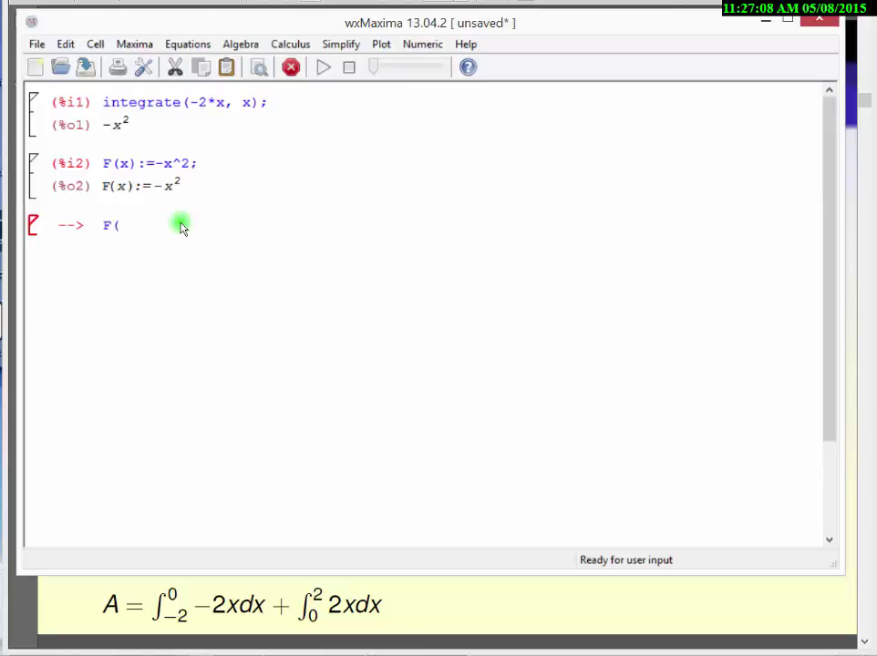
pyautogui.write('0)')
pyautogui.hotkey('shift', 'Return')
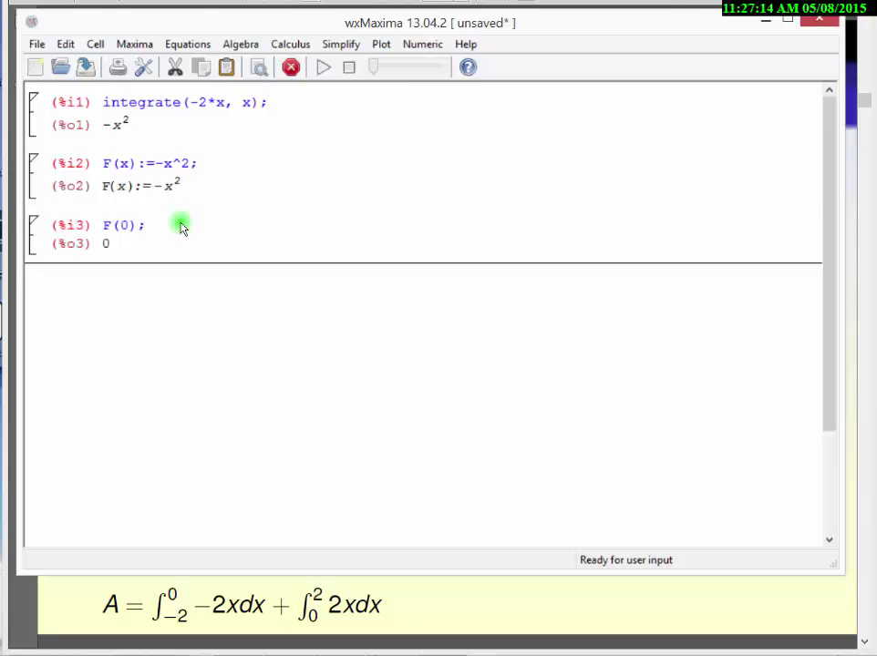
pyautogui.write('F')
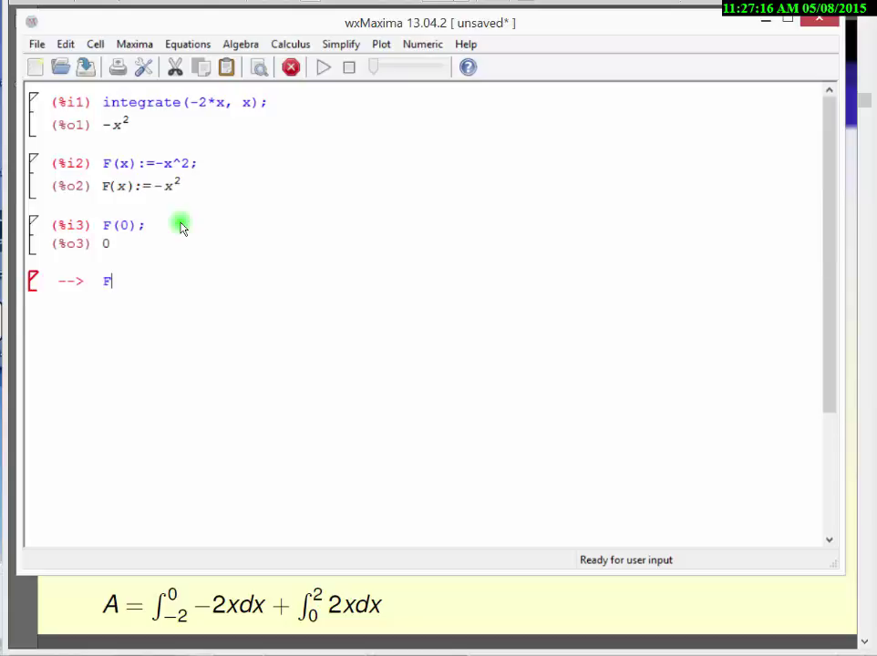
pyautogui.write('(-2)')
pyautogui.hotkey('shift', 'Return')
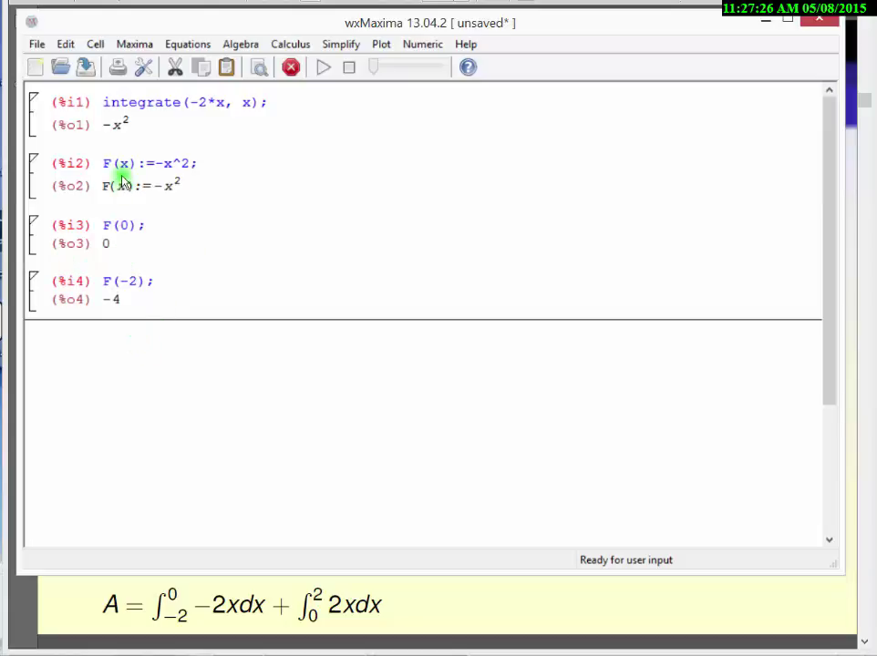
# Subtract the F(-2) output from the F(0) output by evaluating (%o3) -(%o4) in a new cell.
pyautogui.click(89, 249)
pyautogui.hotkey('ctrl', 'c')
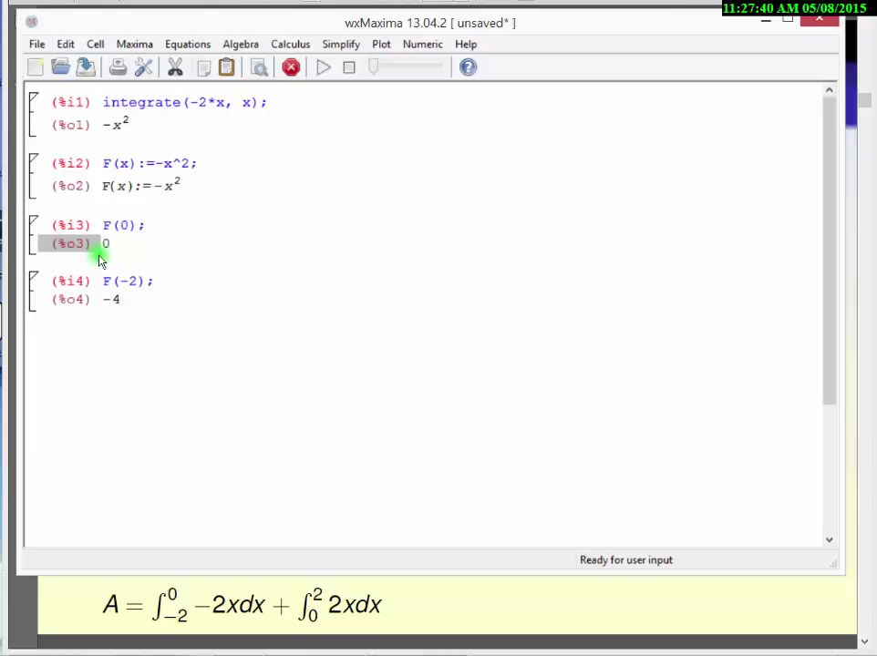
pyautogui.click(132, 357)
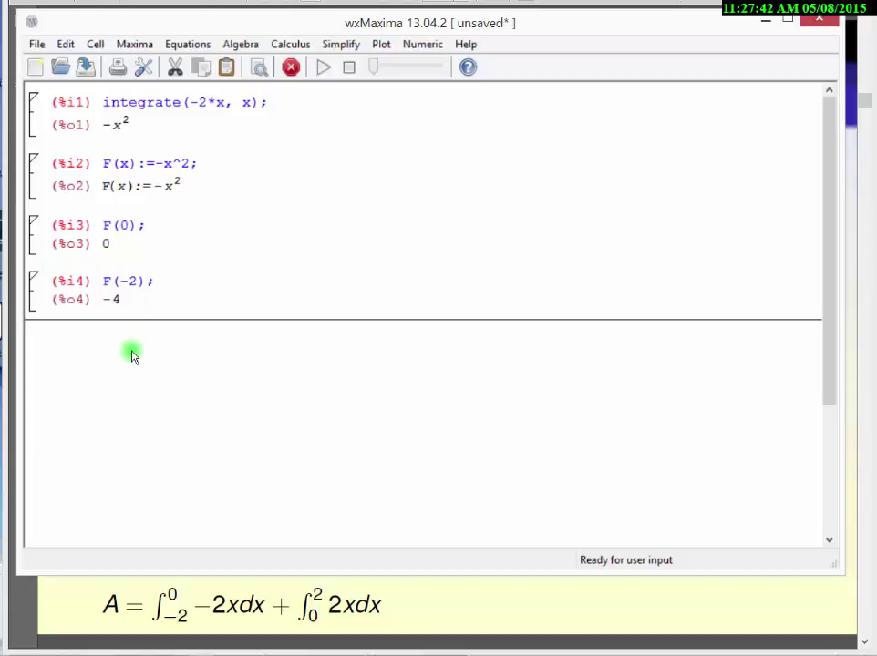
pyautogui.hotkey('ctrl', 'v')
pyautogui.write('-')
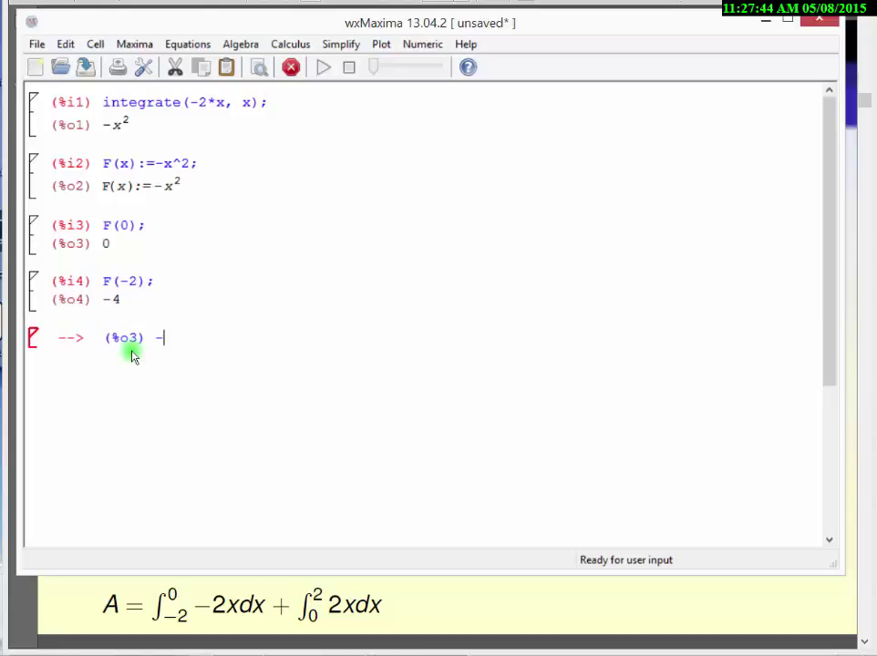
pyautogui.click(85, 310)
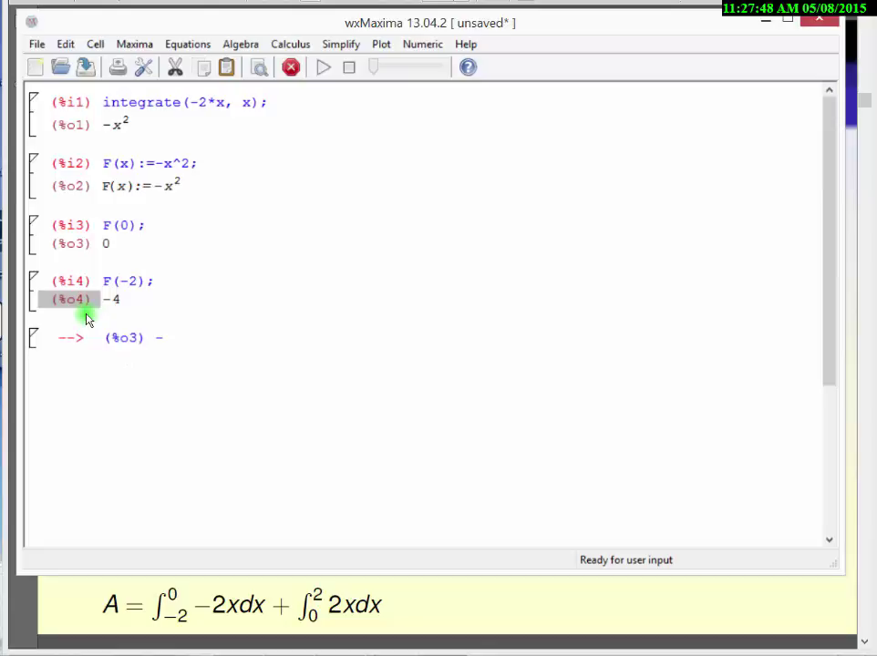
pyautogui.click(186, 334)
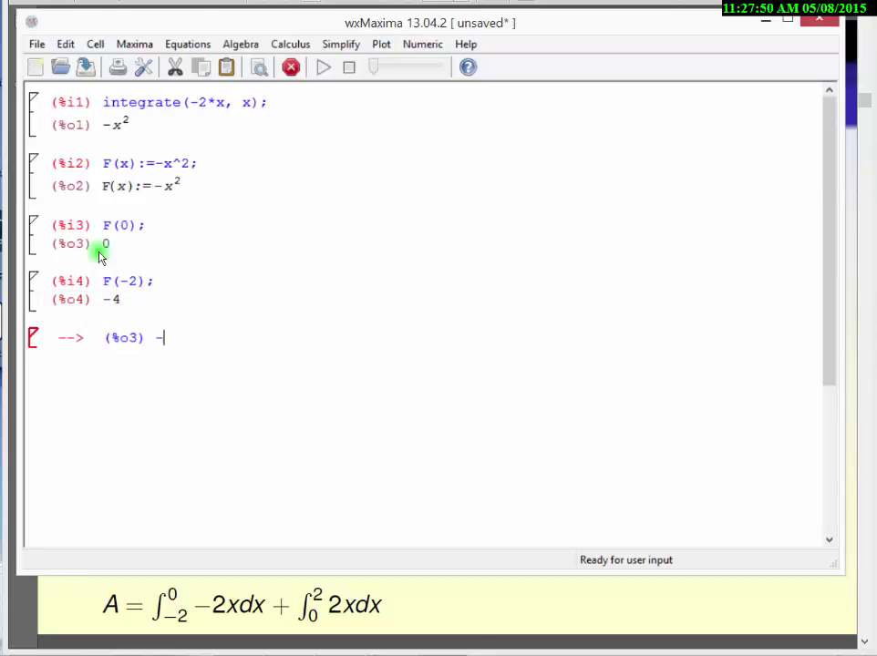
pyautogui.write('(%o4)')
pyautogui.hotkey('shift', 'Return')
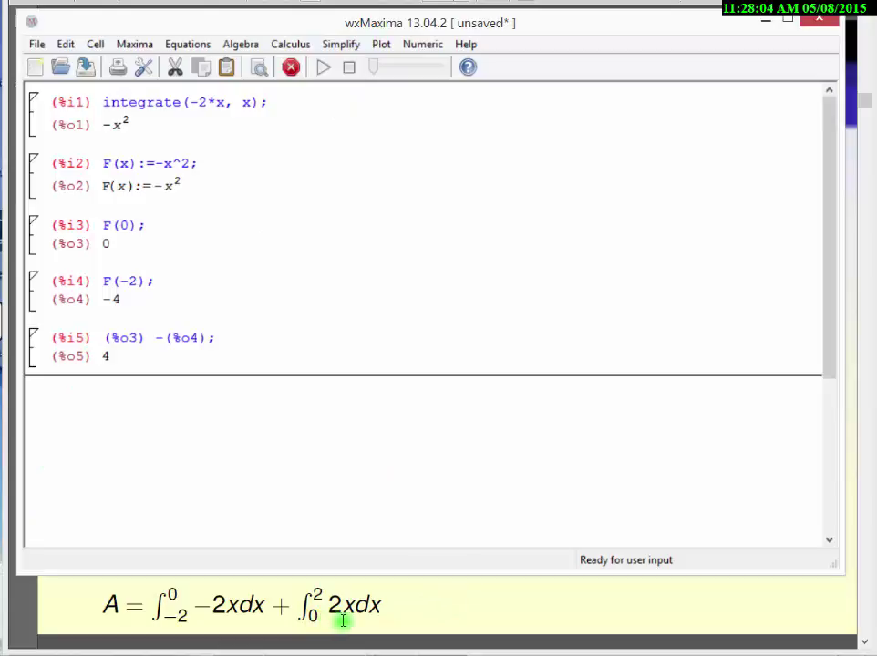
# Compute the indefinite integral of 2*x with respect to x.
pyautogui.click(290, 44)
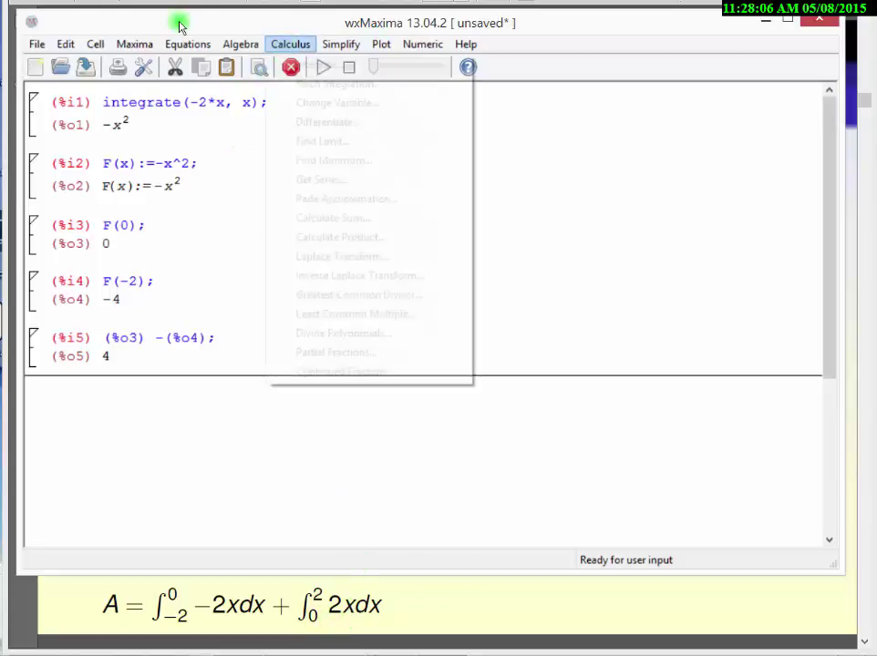
pyautogui.click(314, 66)
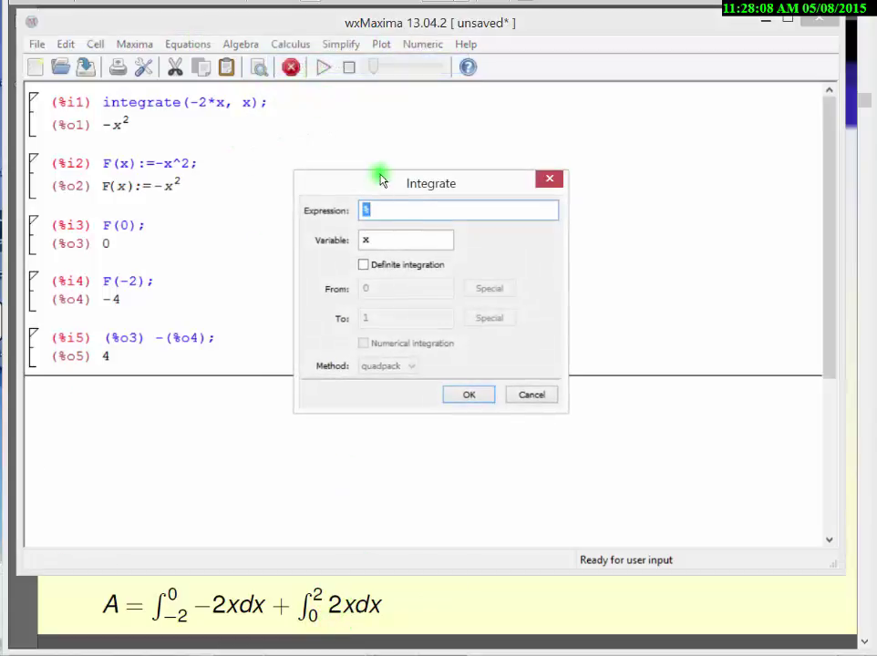
pyautogui.write('2*')
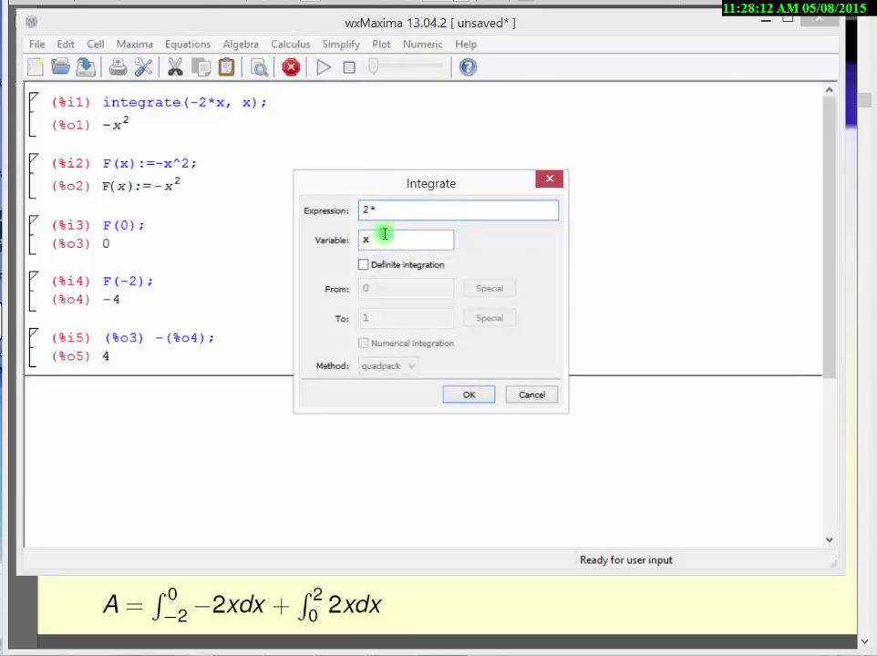
pyautogui.write('x')
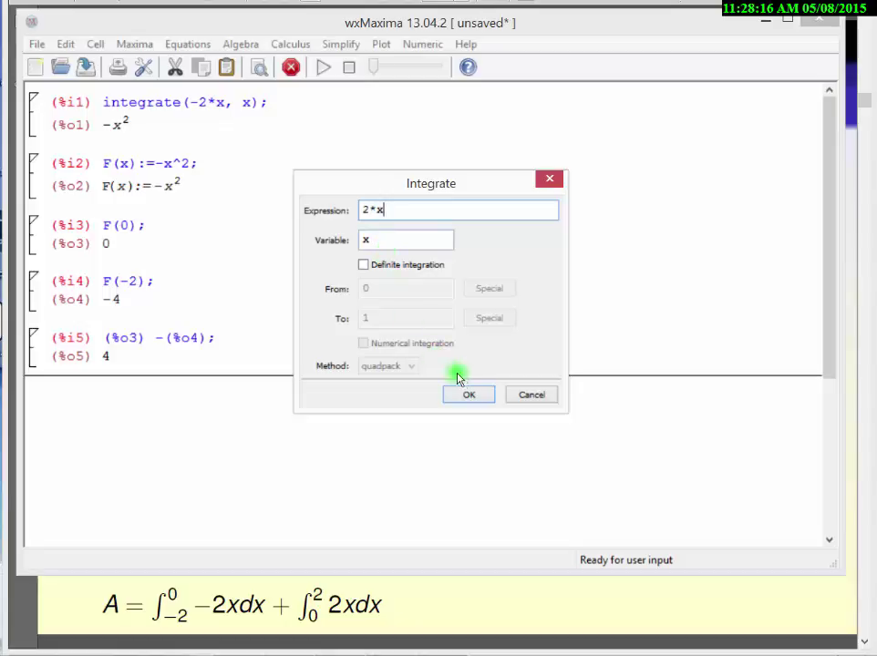
pyautogui.click(479, 395)
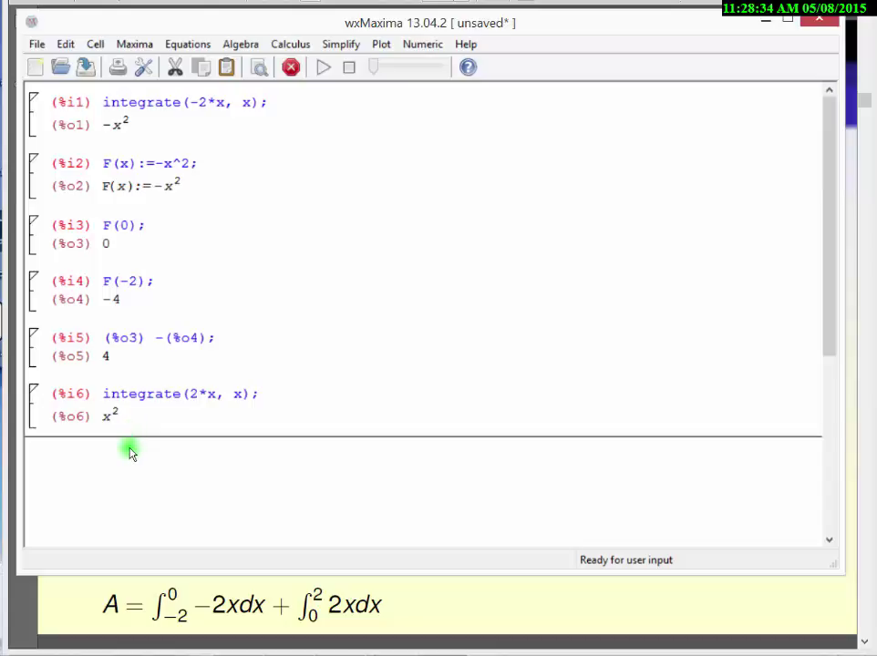
# Compute the definite integral of 2*x with respect to x from 0 to 2.
pyautogui.click(290, 44)
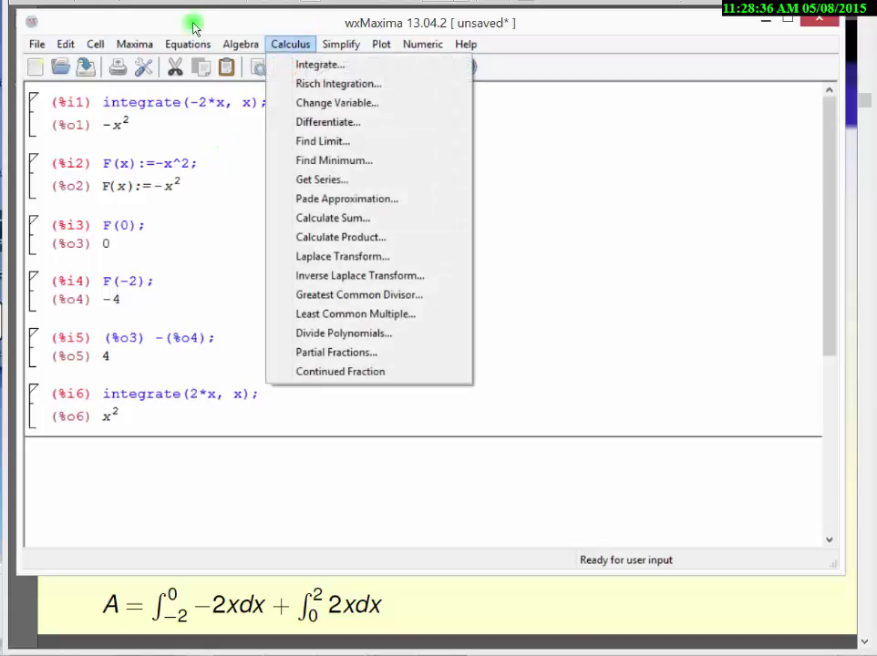
pyautogui.click(315, 65)
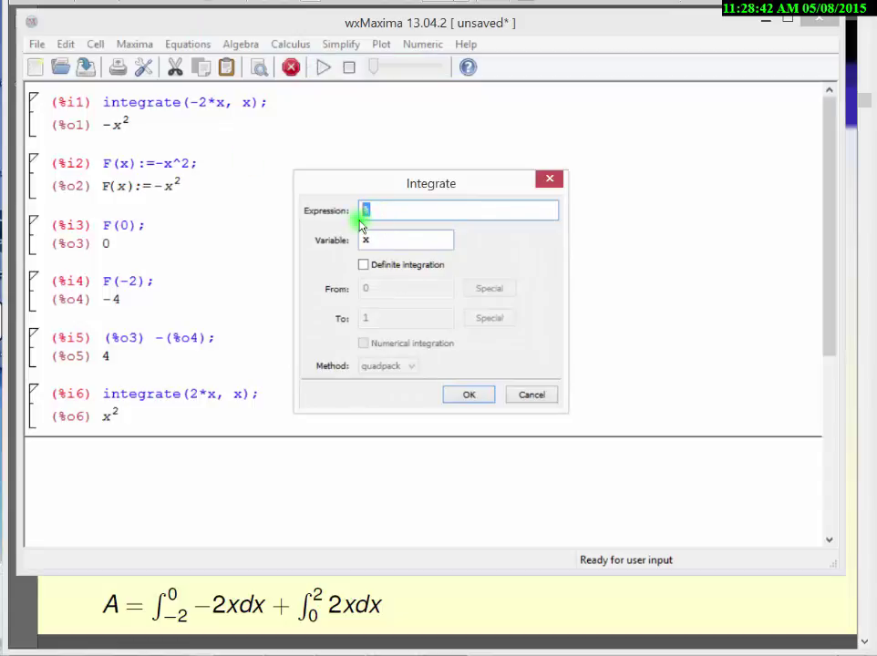
pyautogui.write('2')
pyautogui.write('x')
pyautogui.press('BackSpace')
pyautogui.write('*x')
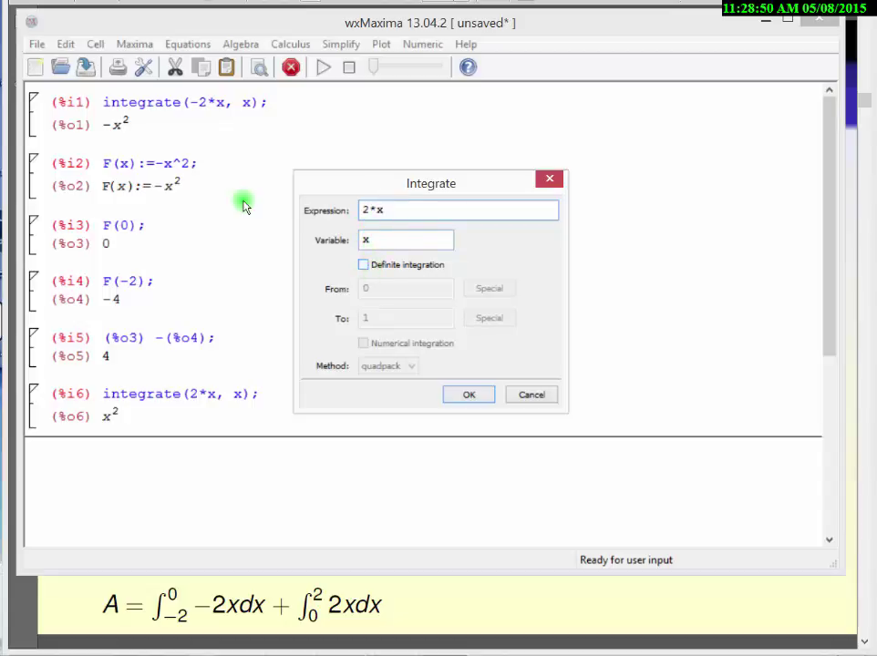
pyautogui.click(364, 266)
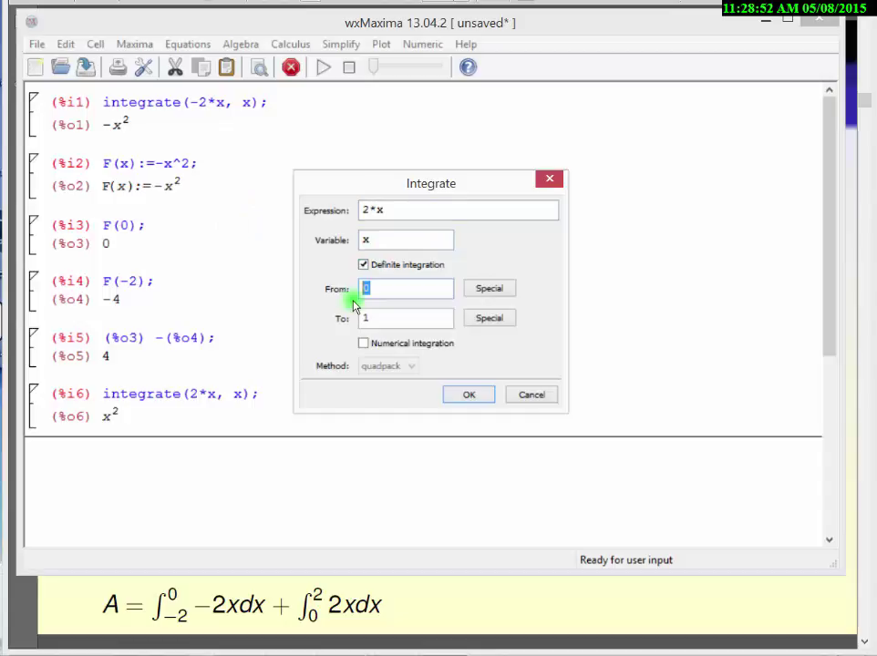
pyautogui.click(355, 298)
pyautogui.click(395, 315)
pyautogui.hotkey('shift', 'Home')
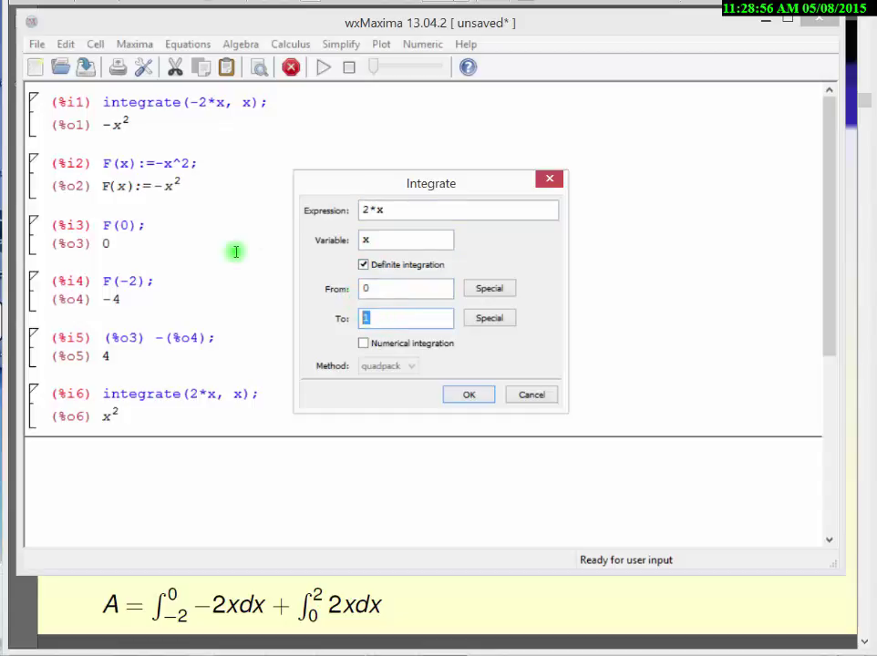
pyautogui.write('2')
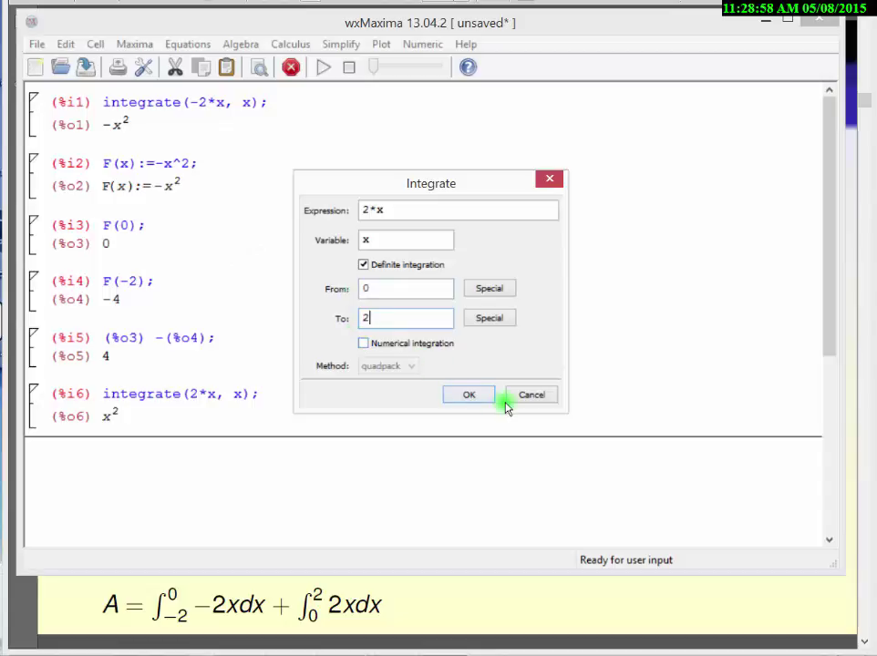
pyautogui.click(471, 396)
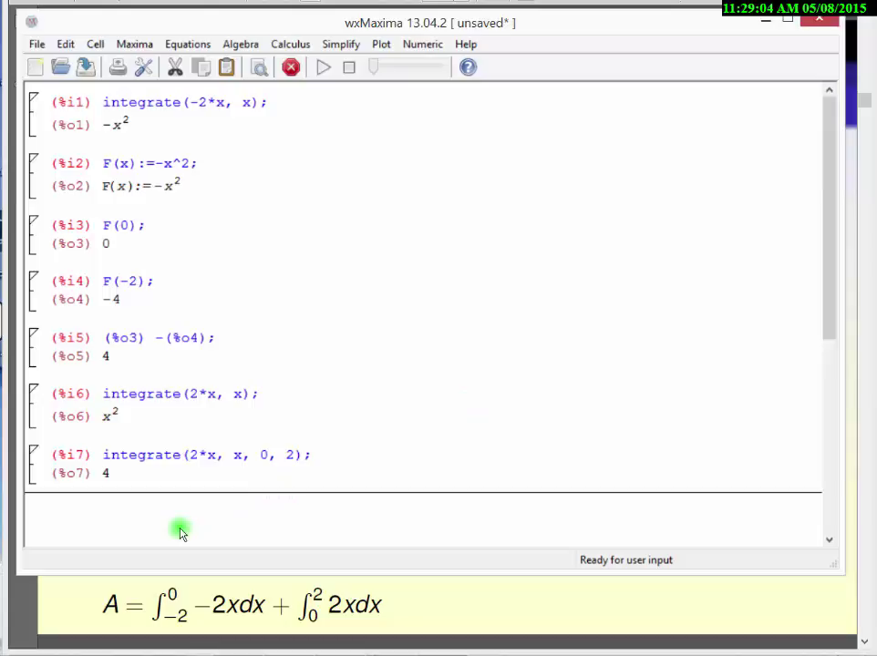
# Add the two definite-integral outputs for the total area by evaluating A=(%o5) +(%o7) in a new cell.
pyautogui.write('A')
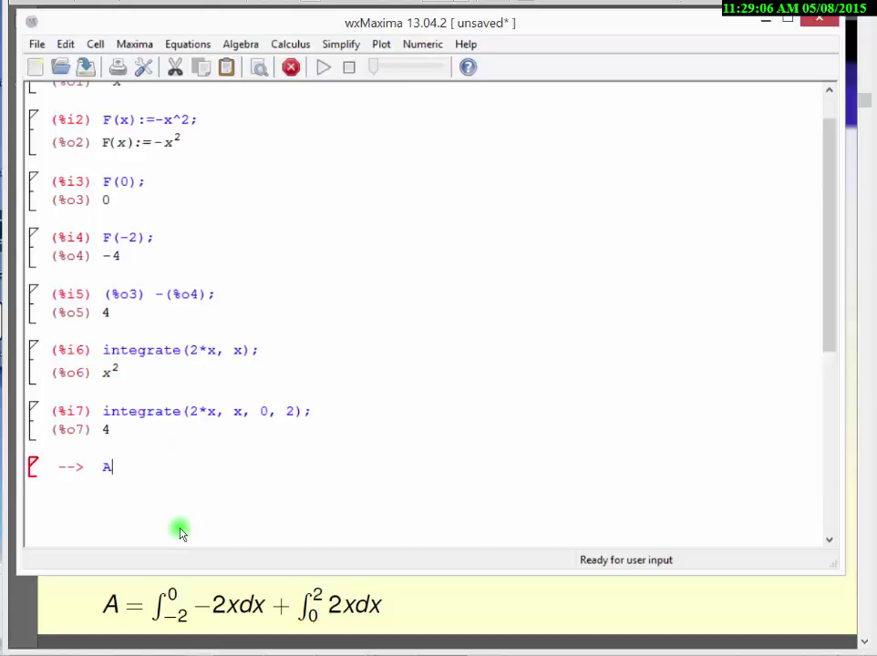
pyautogui.write('=')
pyautogui.click(92, 315)
pyautogui.hotkey('ctrl', 'c')
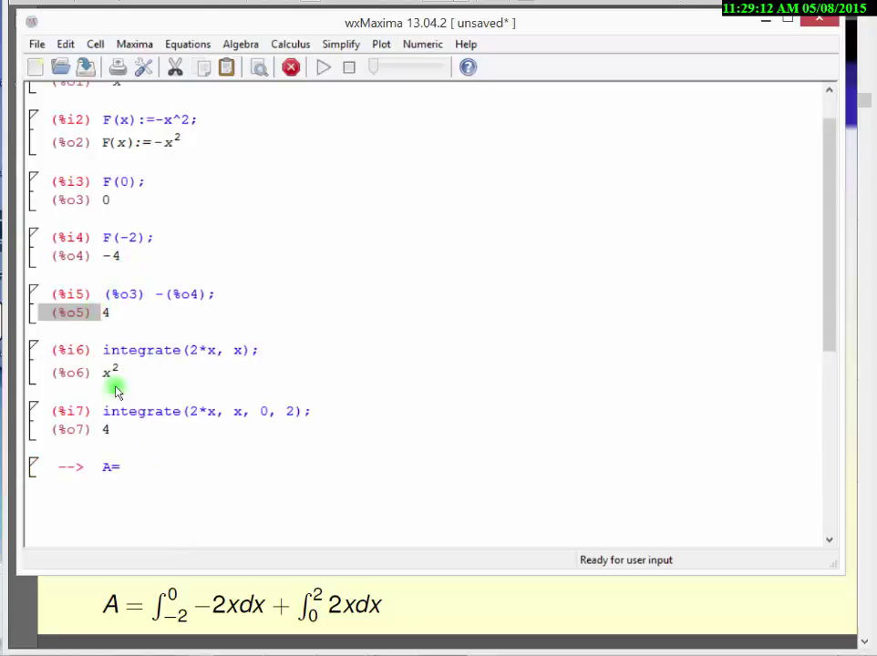
pyautogui.click(188, 468)
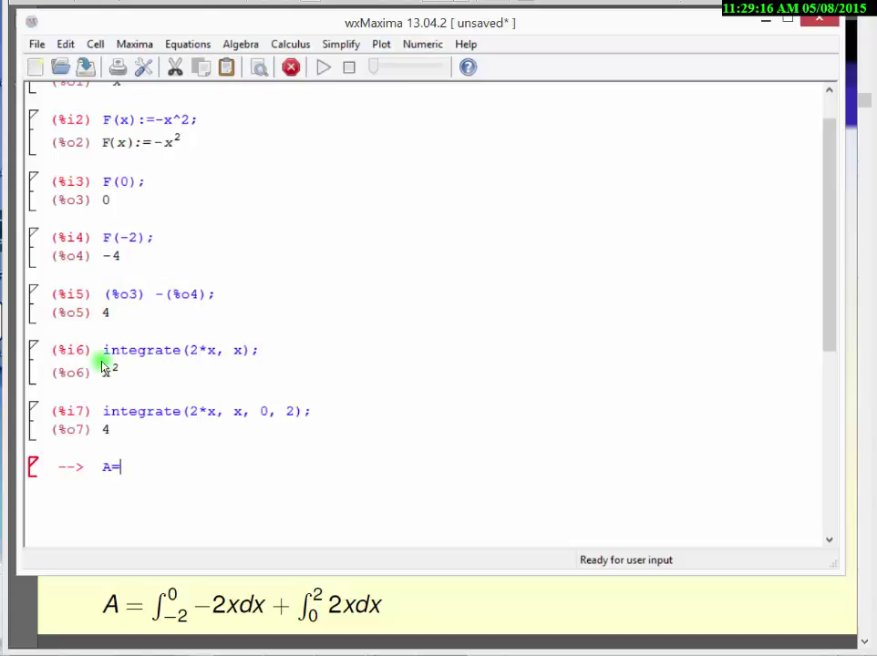
pyautogui.hotkey('ctrl', 'v')
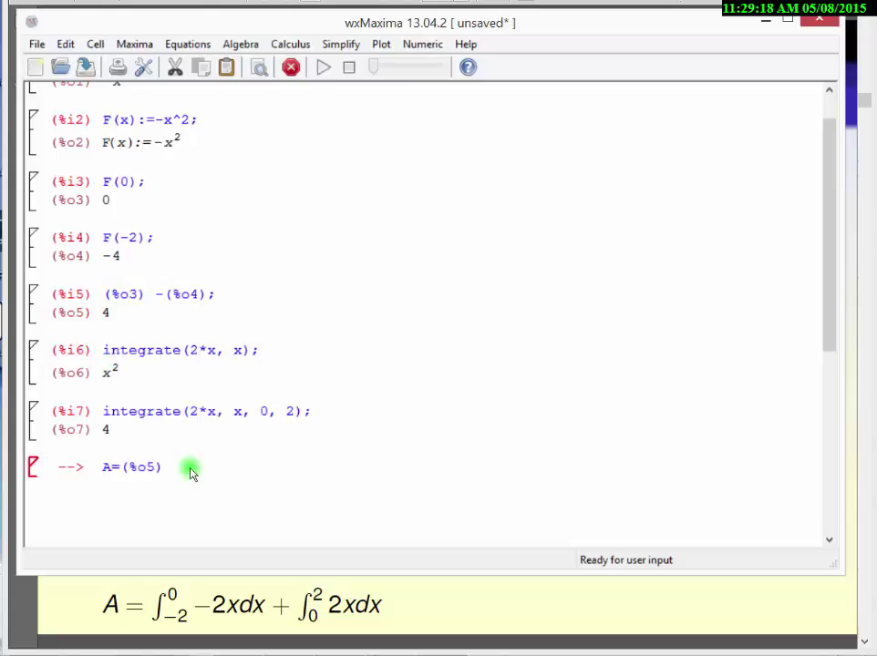
pyautogui.click(86, 438)
pyautogui.hotkey('ctrl', 'c')
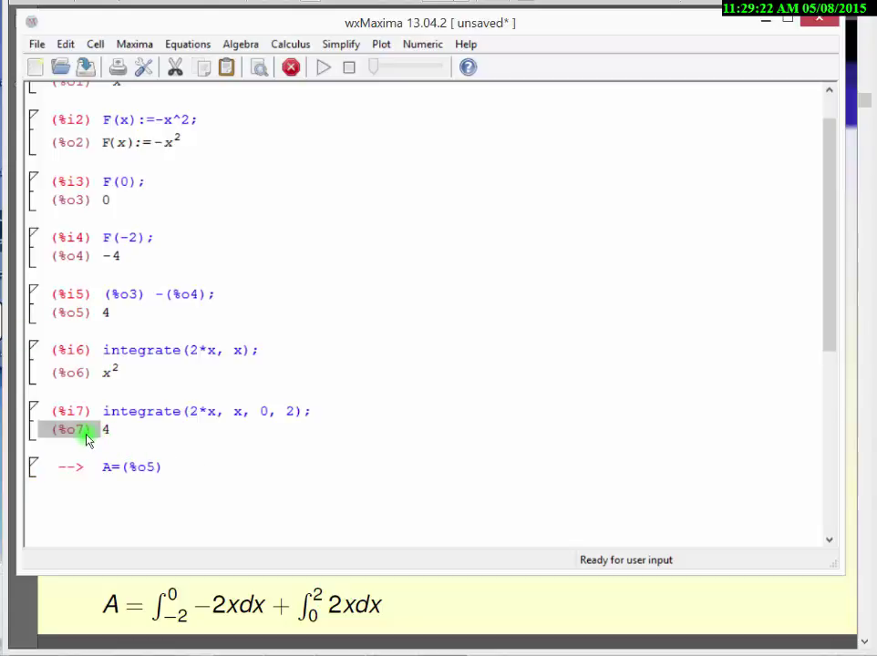
pyautogui.click(191, 471)
pyautogui.write('+')
pyautogui.hotkey('ctrl', 'v')
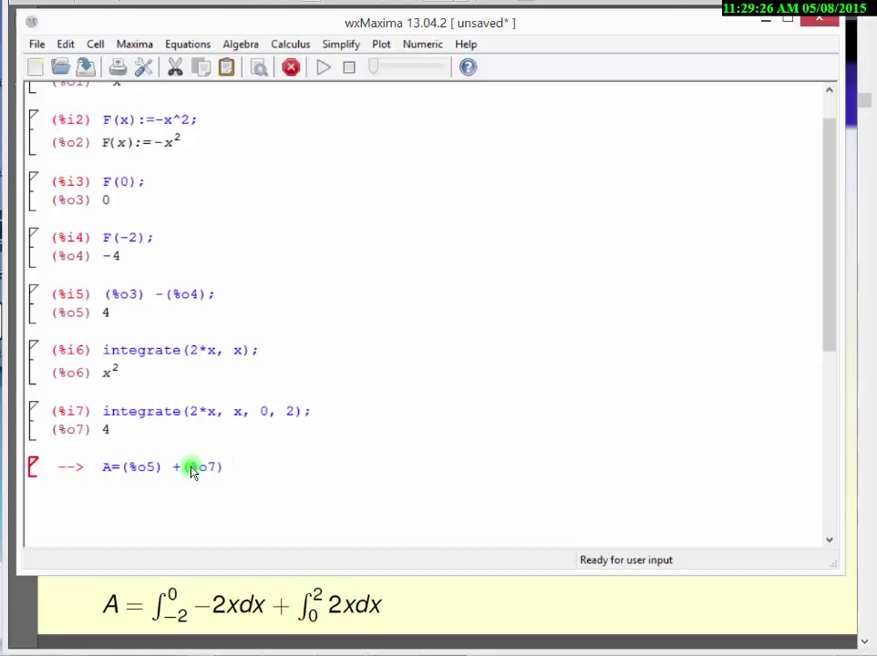
pyautogui.hotkey('shift', 'Return')
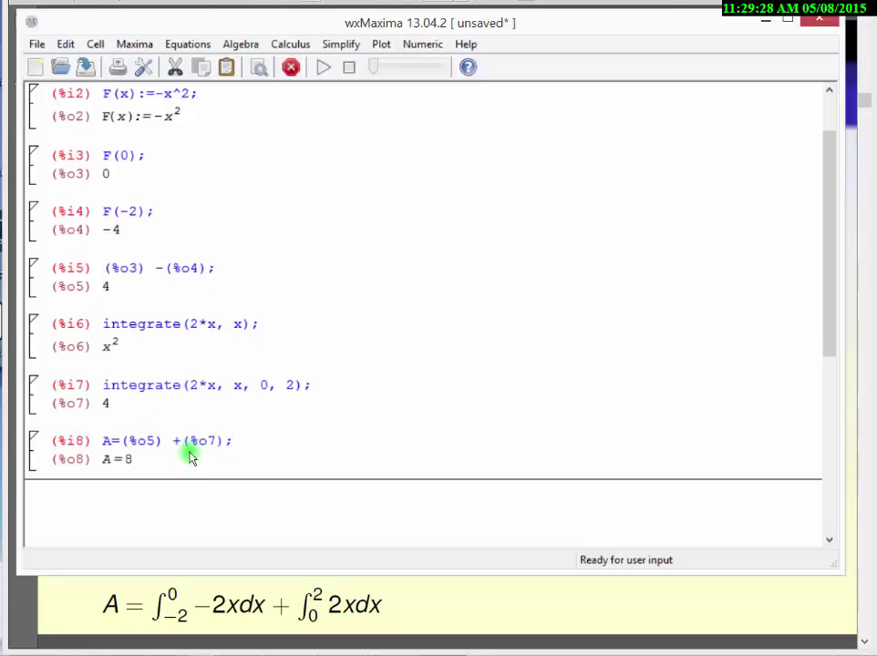
# Switch to the PDF slides and advance to the next example, the area between y = x² and y = √x.
pyautogui.click(413, 597)
pyautogui.press('pagedown')
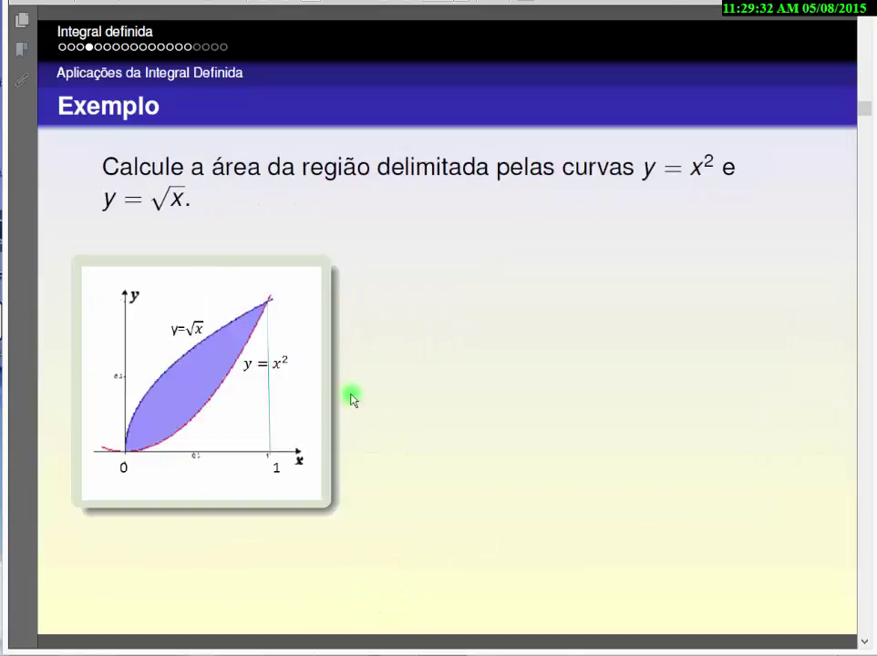